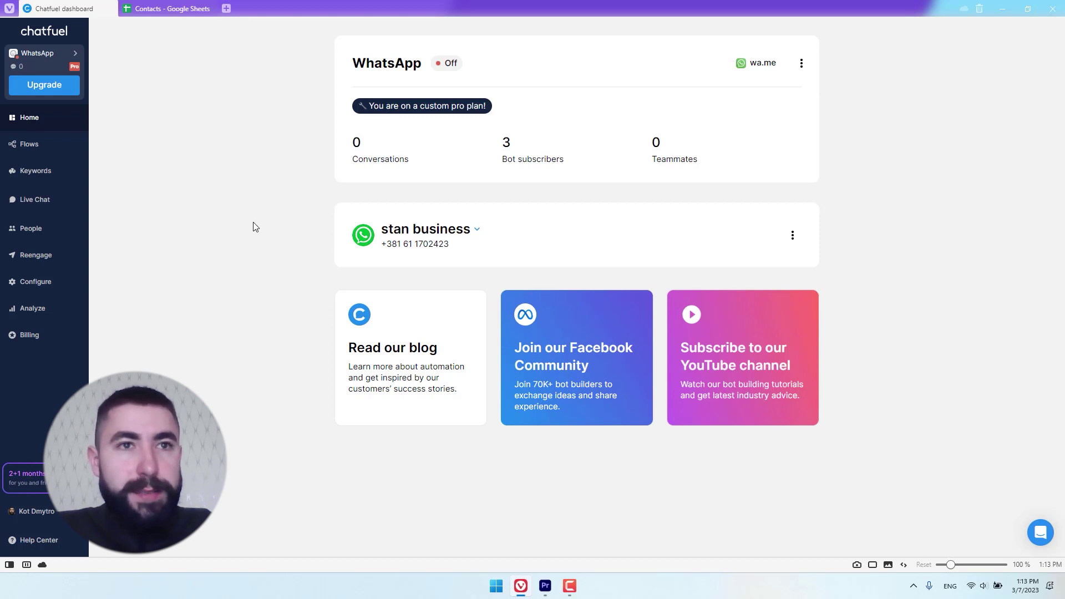
Review the Contacts sheet's Purchase and Phone number columns for the four people
{"action": "left_click", "coordinate": [171, 8]}
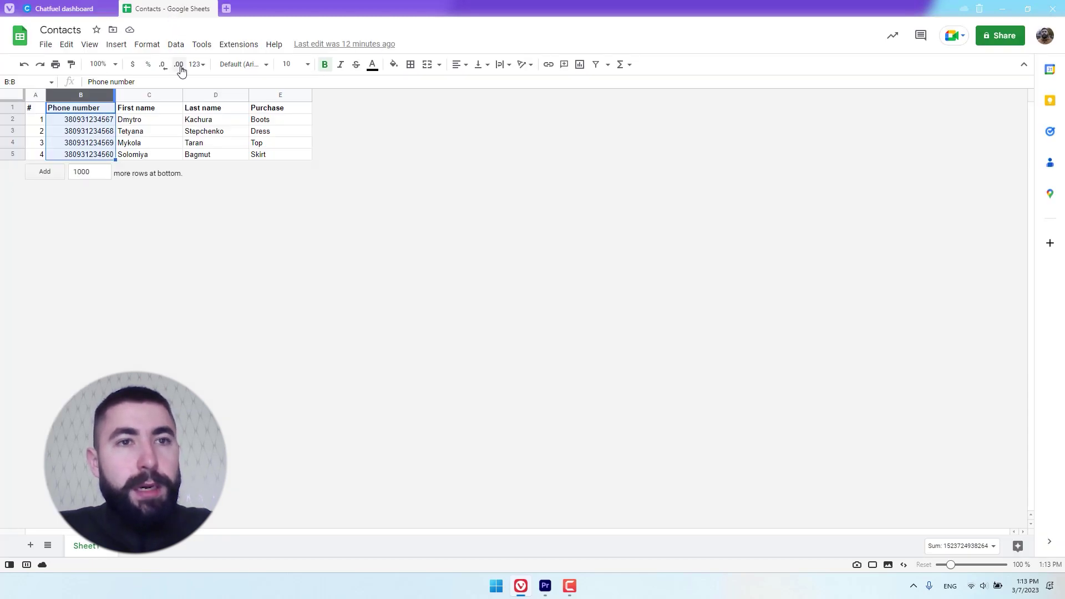
{"action": "left_click", "coordinate": [280, 95]}
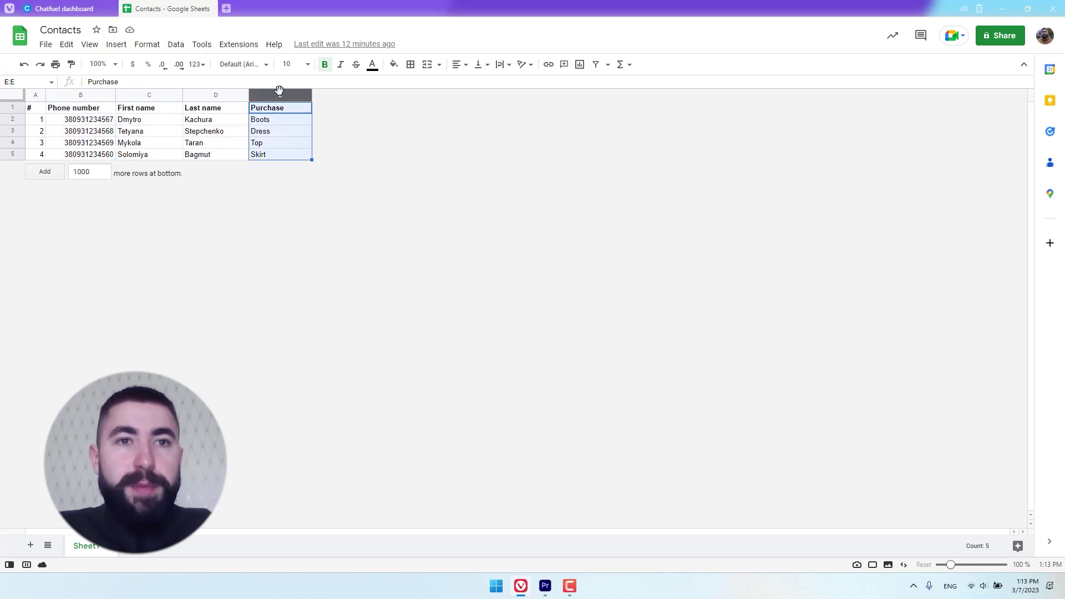
{"action": "left_click", "coordinate": [275, 121]}
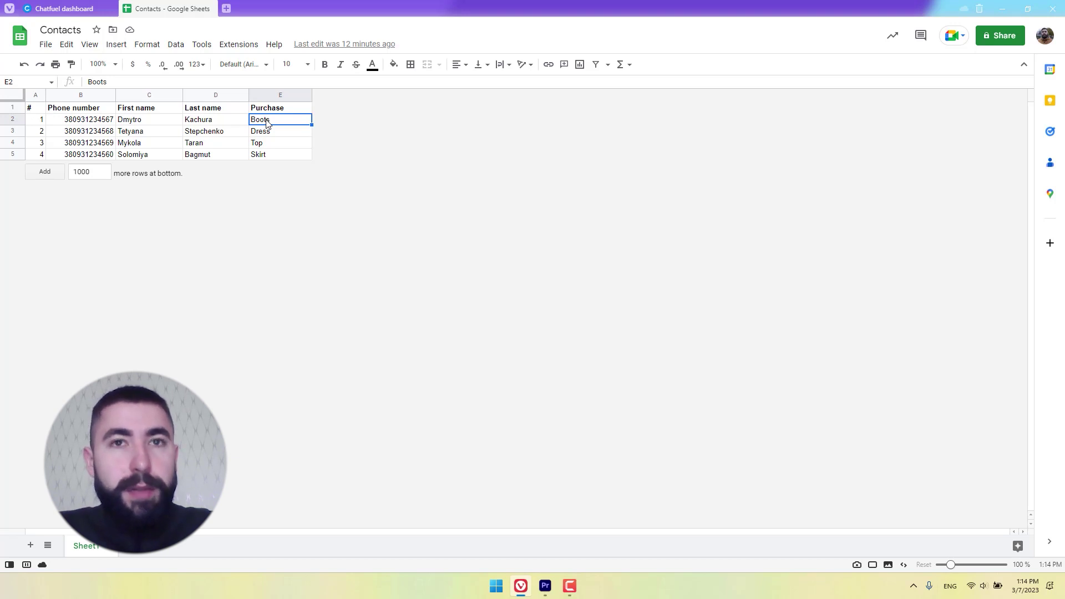
{"action": "left_click", "coordinate": [70, 96]}
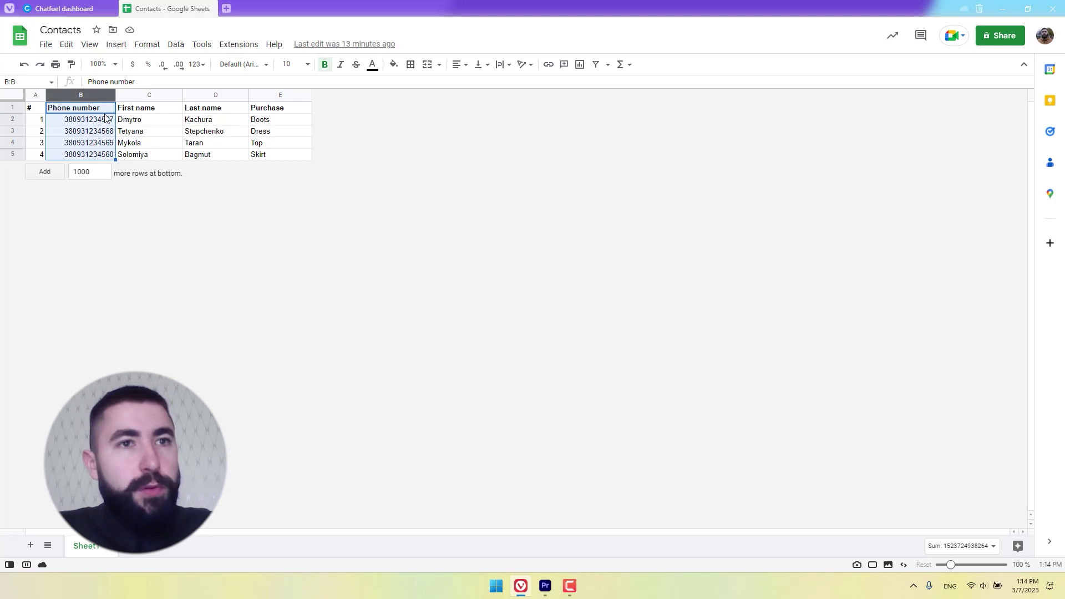
Download the Contacts sheet as a comma-separated values (.csv) file
{"action": "left_click", "coordinate": [46, 45]}
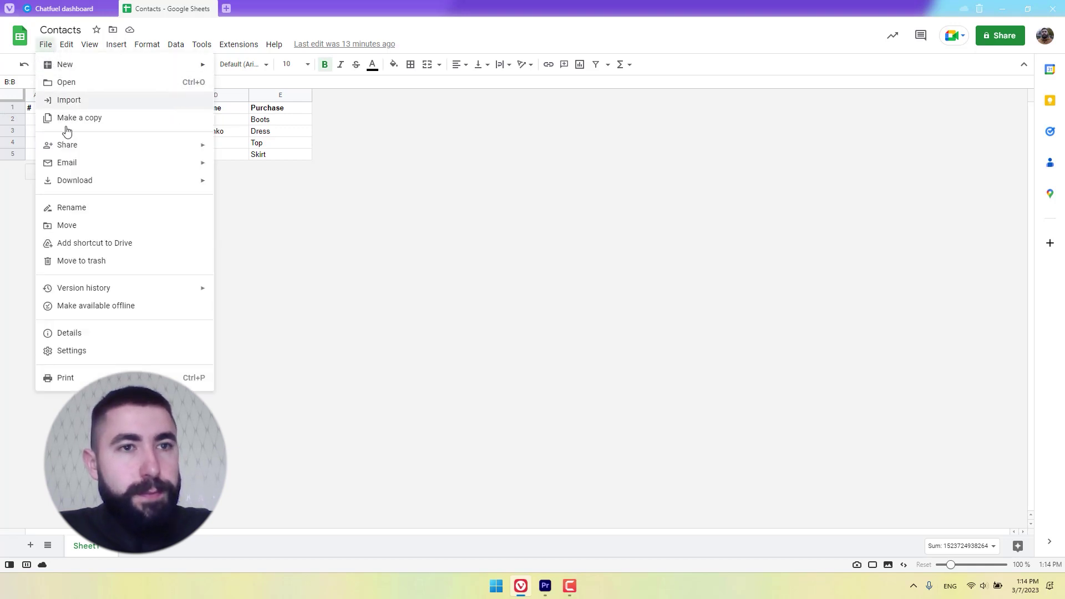
{"action": "mouse_move", "coordinate": [76, 181]}
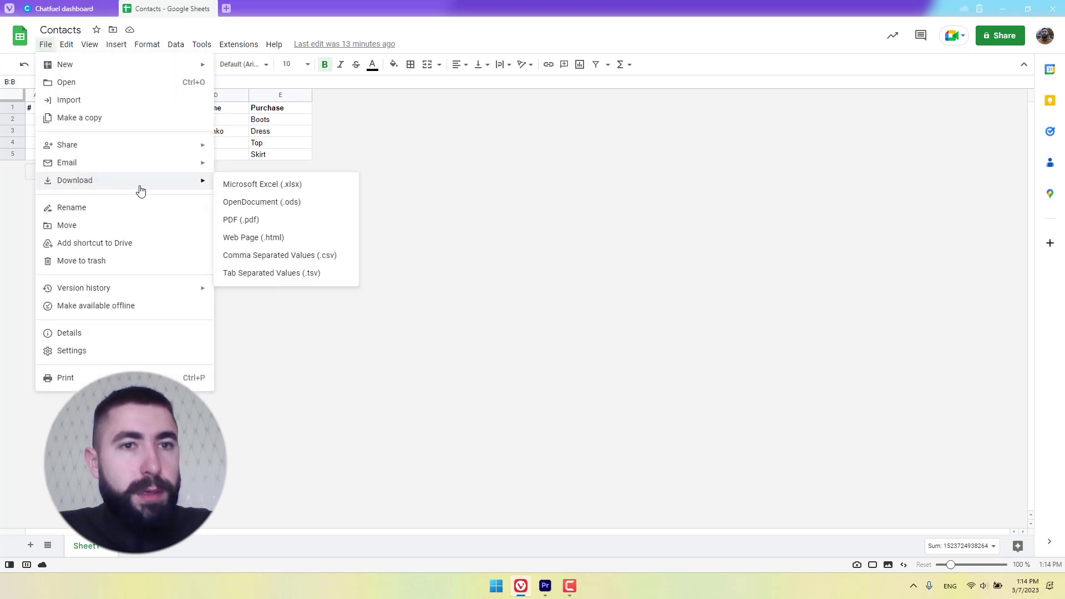
{"action": "left_click", "coordinate": [280, 255]}
{"action": "left_click", "coordinate": [383, 119]}
{"action": "key", "text": "Escape"}
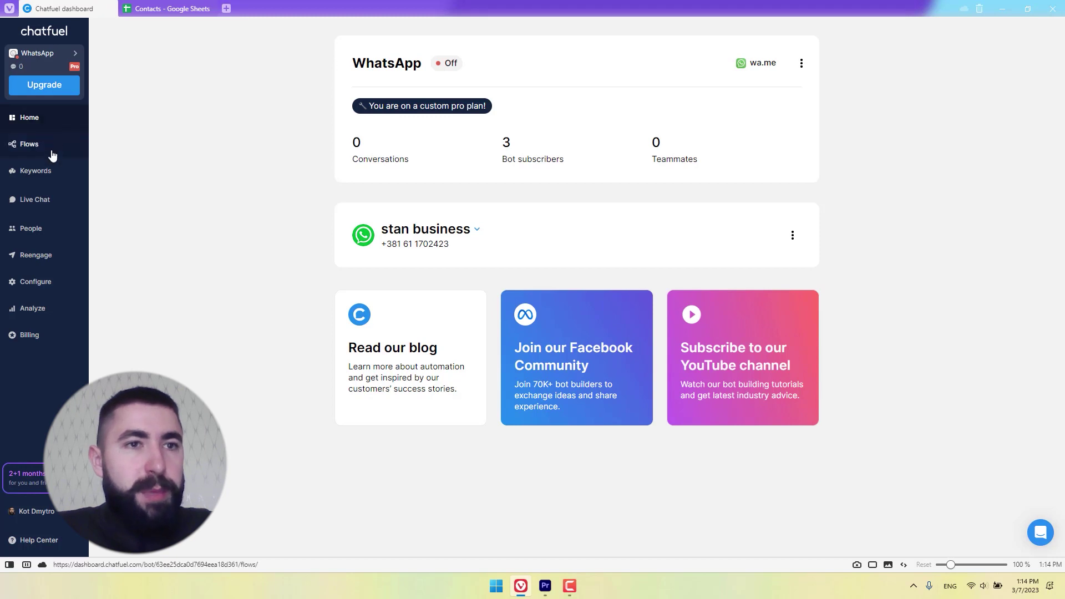
Go to the People page and begin an Import contacts from file
{"action": "left_click", "coordinate": [38, 234]}
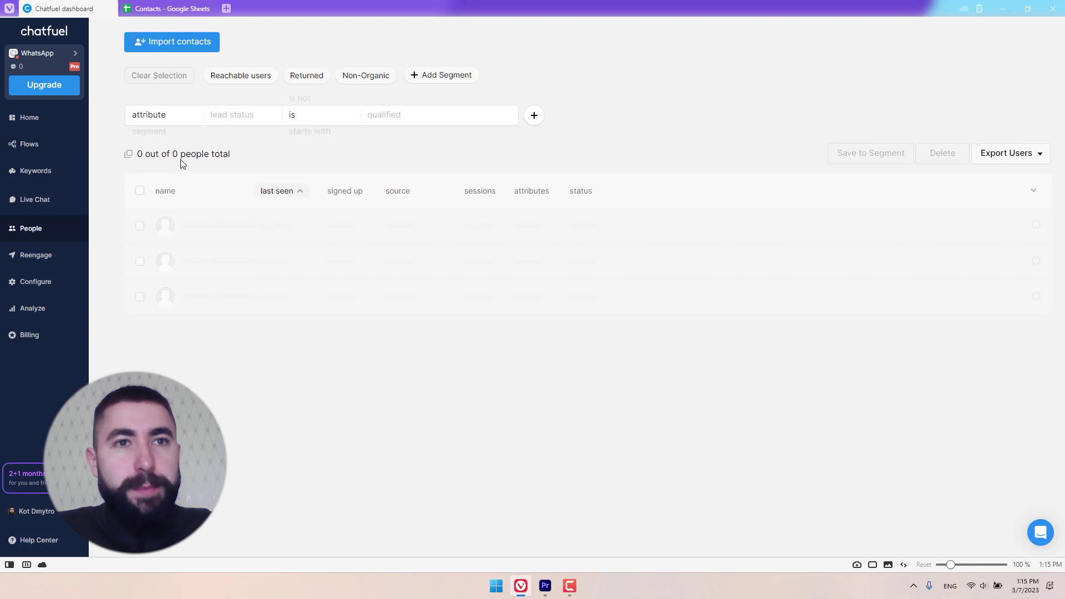
{"action": "left_click", "coordinate": [172, 47]}
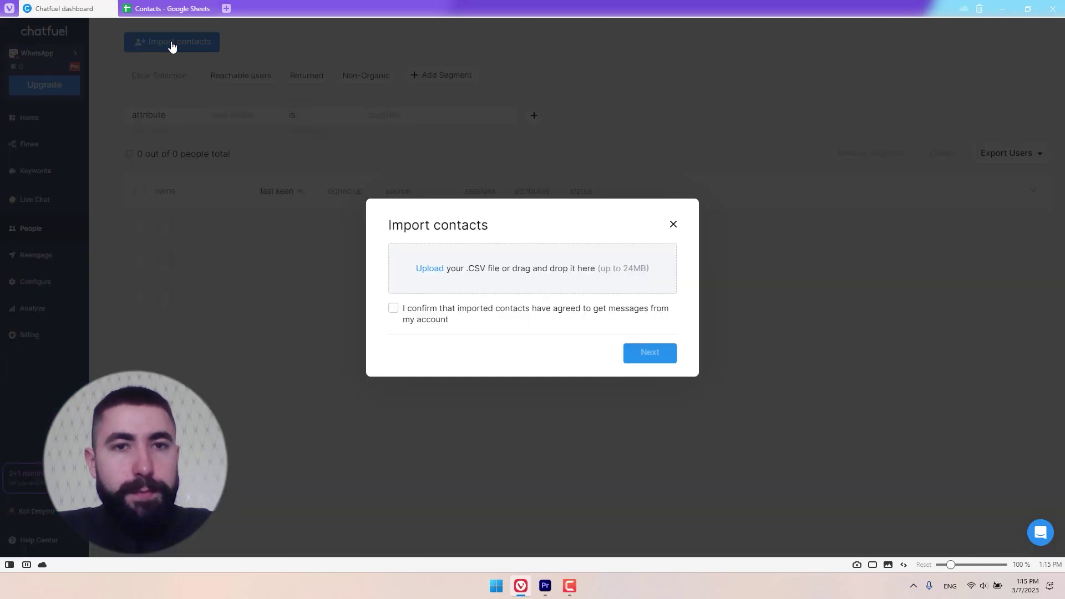
Upload Contacts - Sheet1.csv, confirm messaging consent, and continue to column matching
{"action": "left_click", "coordinate": [438, 273]}
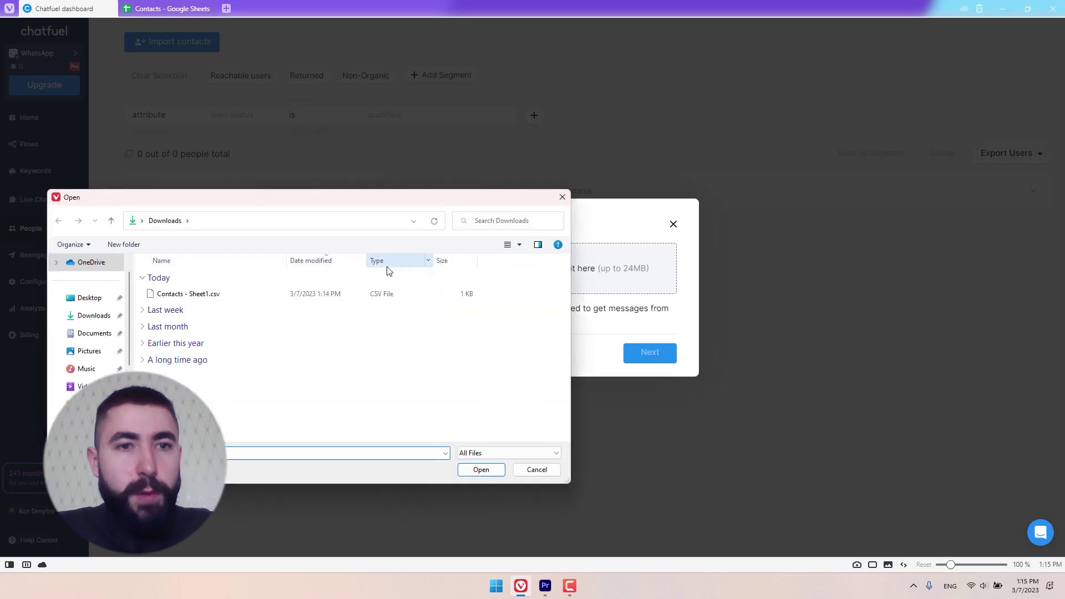
{"action": "left_click", "coordinate": [195, 294]}
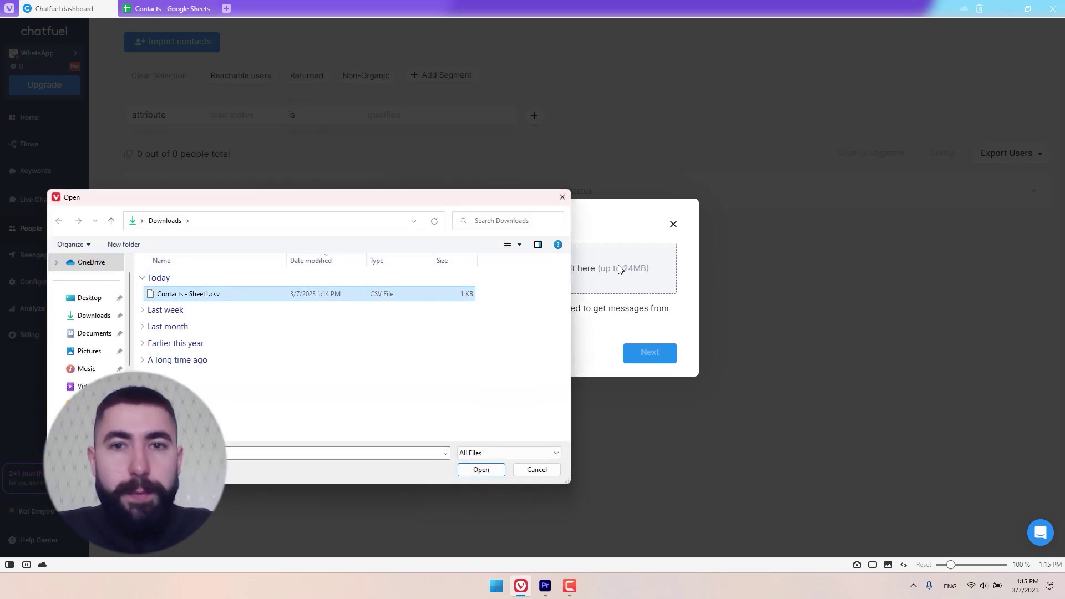
{"action": "left_click", "coordinate": [482, 470]}
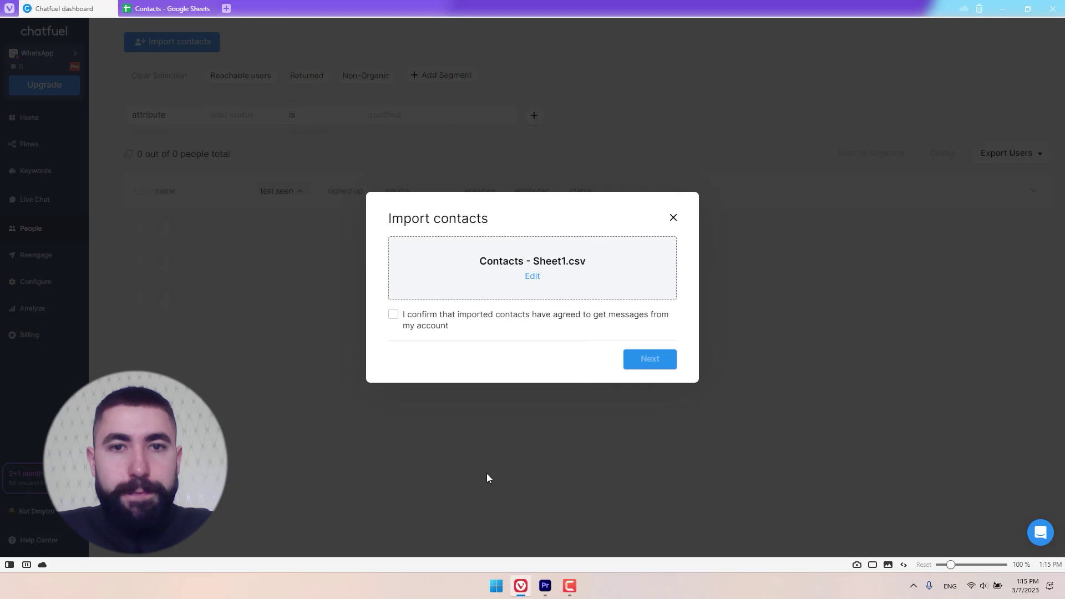
{"action": "left_click", "coordinate": [394, 316]}
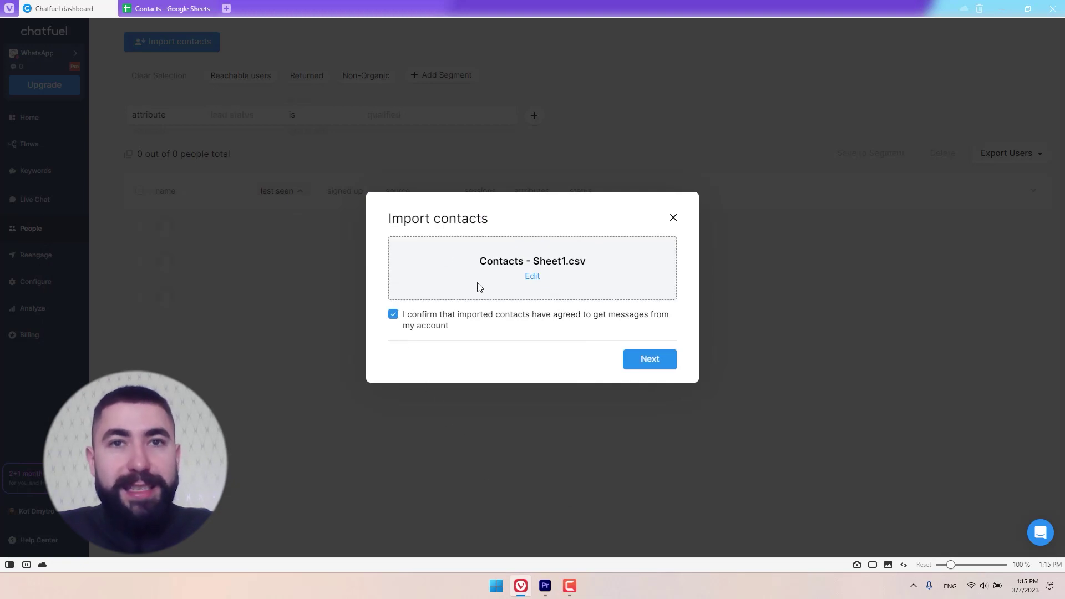
{"action": "left_click", "coordinate": [650, 359]}
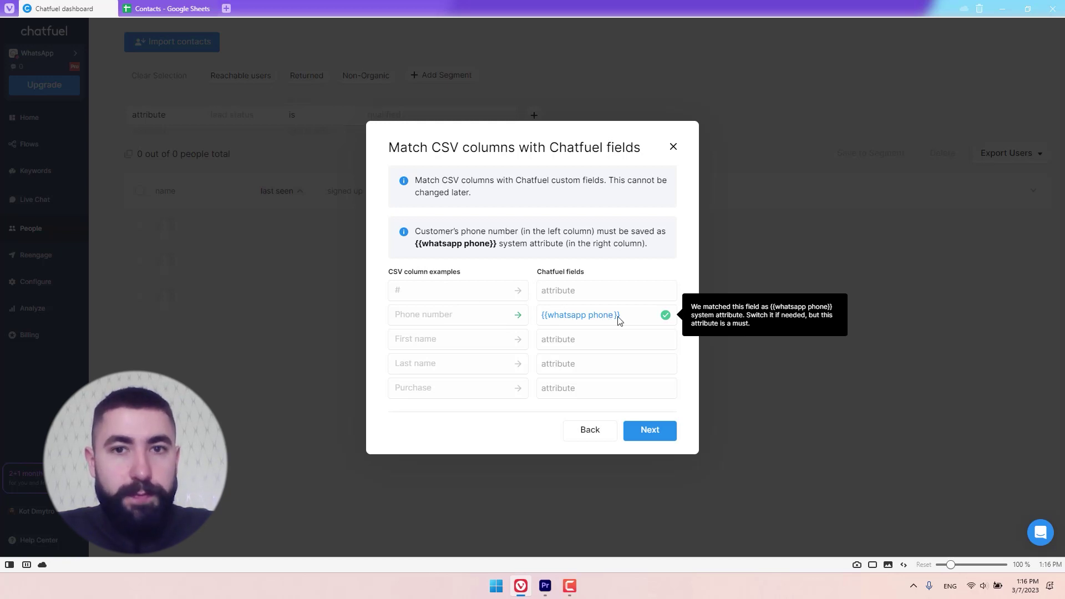
Add firstname, lastname and purchase as new attributes for their columns, then continue to review
{"action": "left_click", "coordinate": [583, 340]}
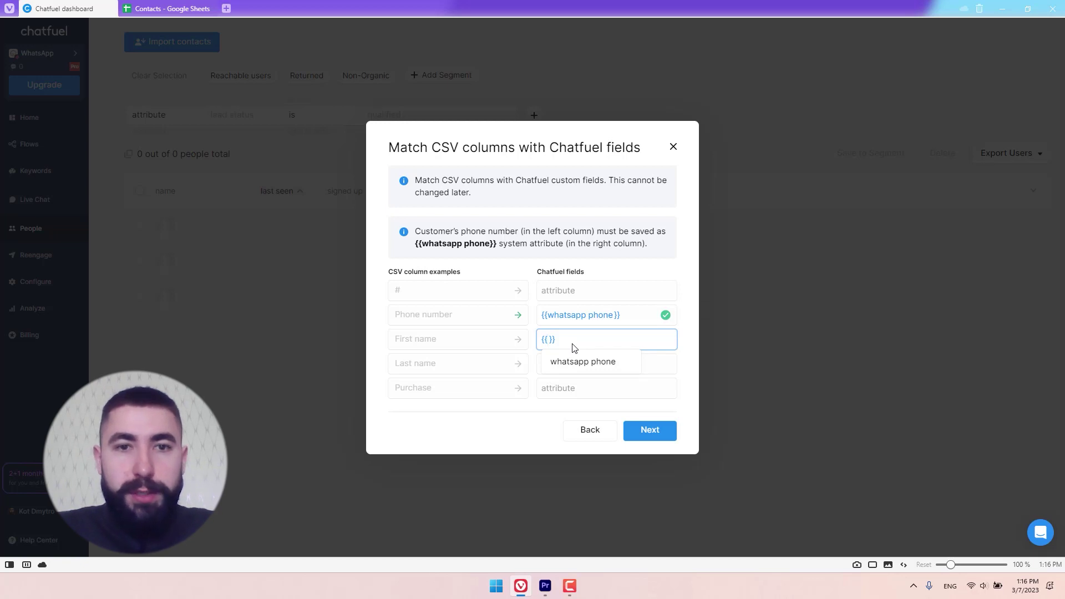
{"action": "type", "text": "fir"}
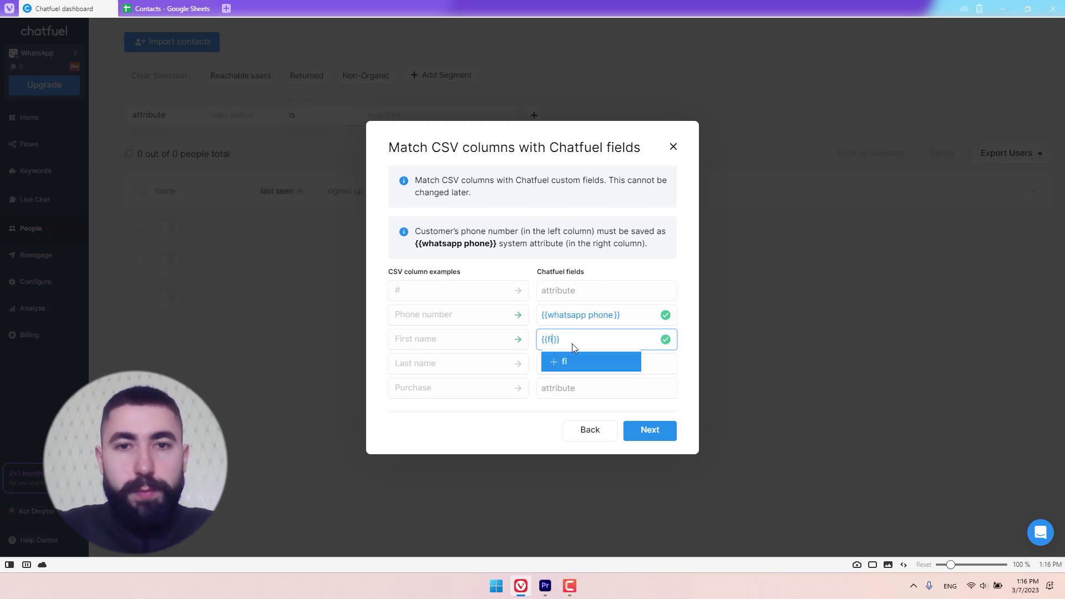
{"action": "type", "text": "stnam"}
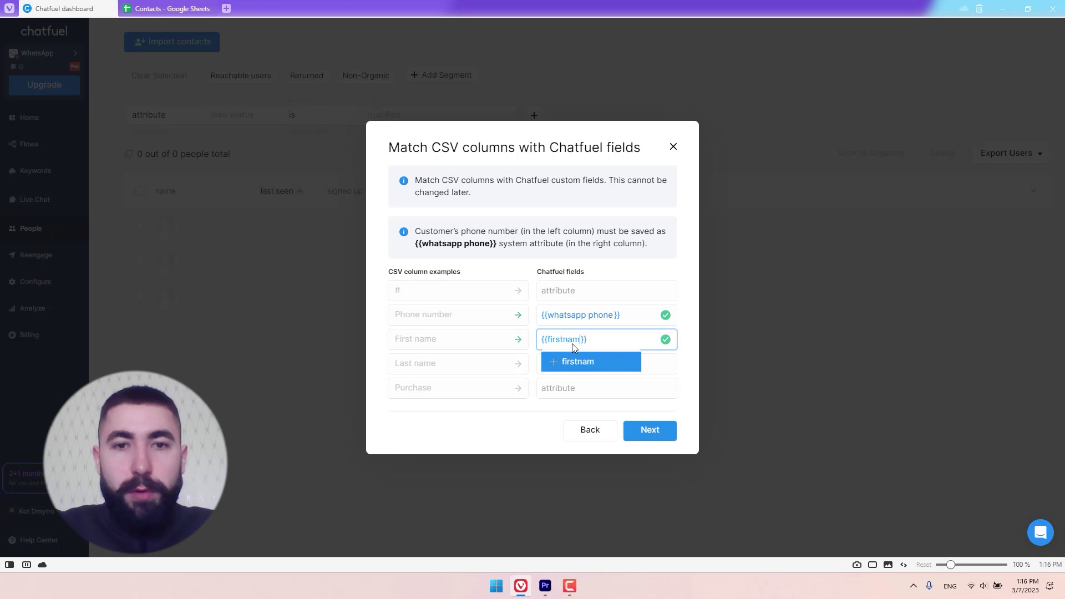
{"action": "type", "text": "e"}
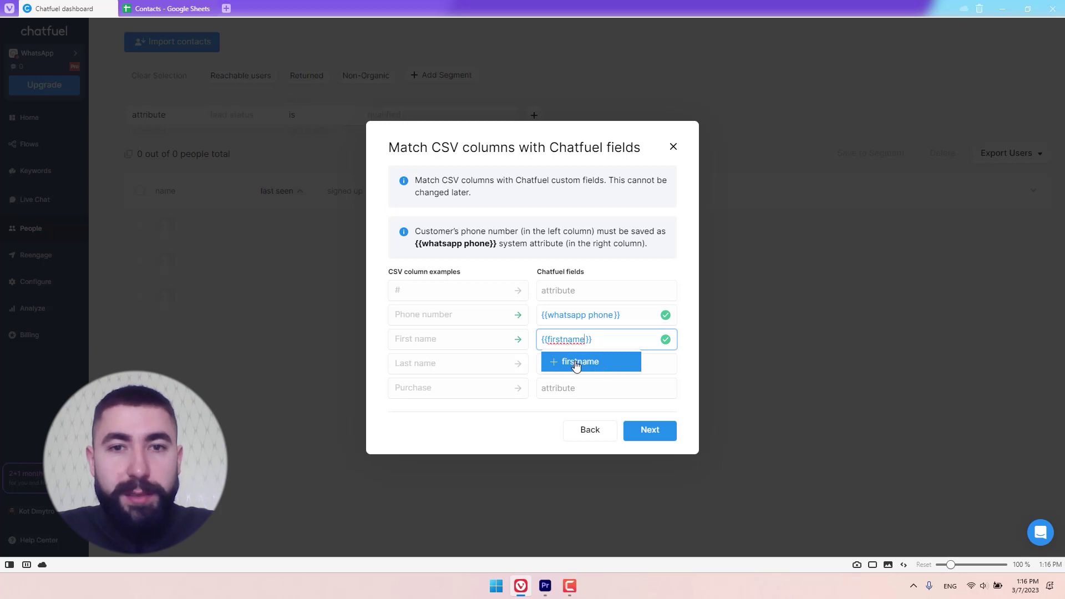
{"action": "left_click", "coordinate": [574, 361]}
{"action": "left_click", "coordinate": [574, 363]}
{"action": "type", "text": "{{last"}
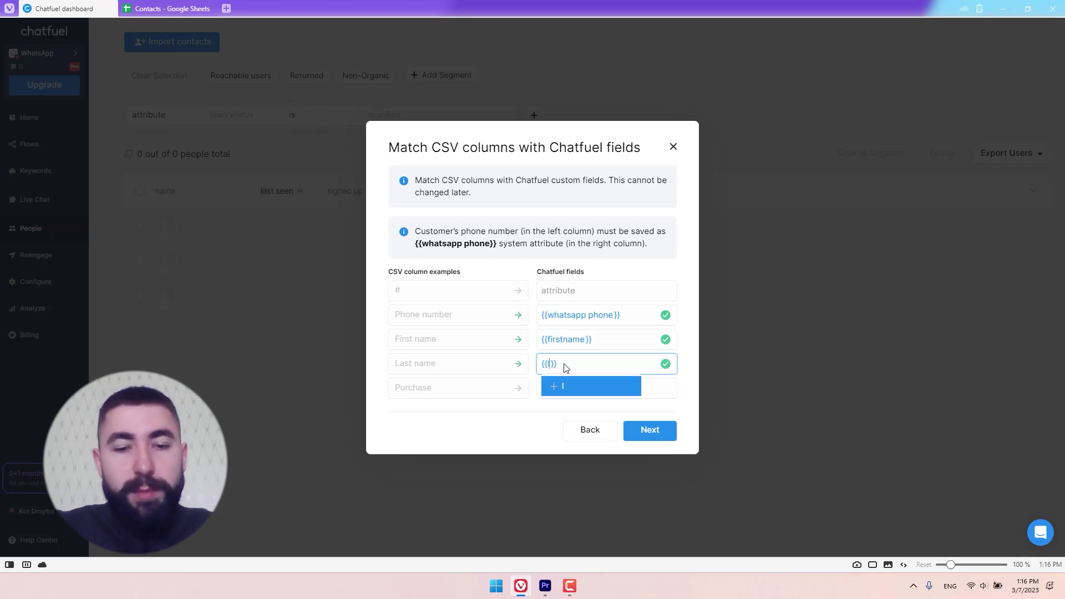
{"action": "type", "text": "name"}
{"action": "left_click", "coordinate": [574, 388]}
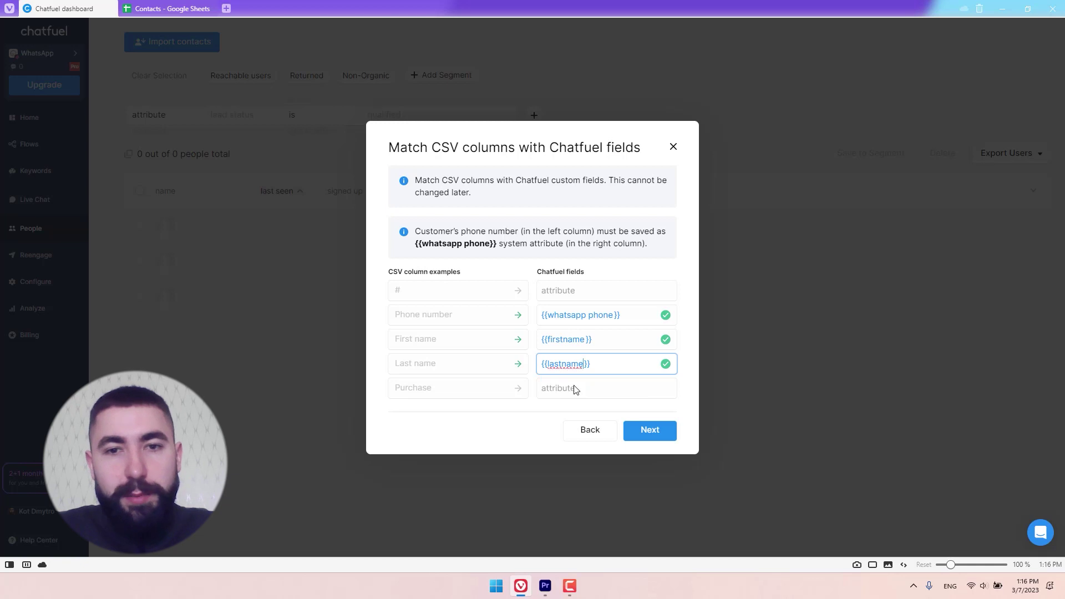
{"action": "type", "text": "{{purchase"}
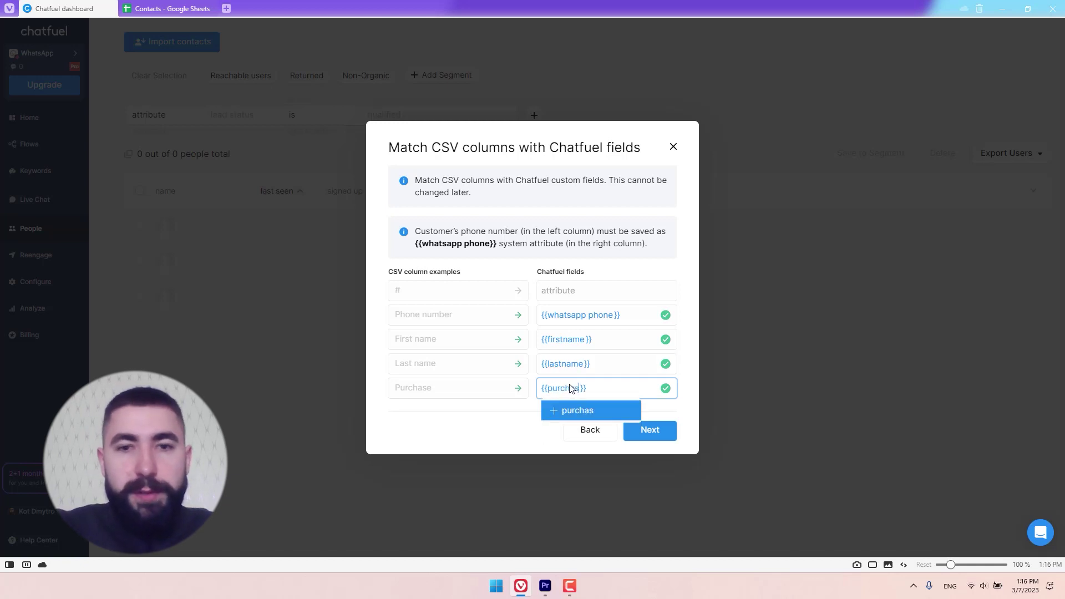
{"action": "left_click", "coordinate": [589, 421]}
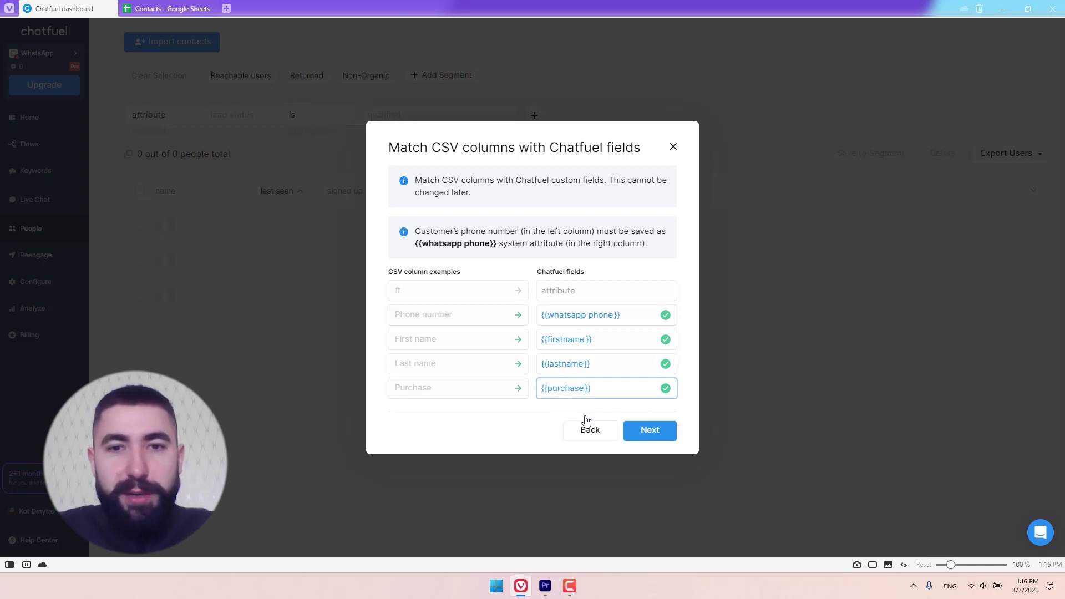
{"action": "left_click", "coordinate": [651, 431]}
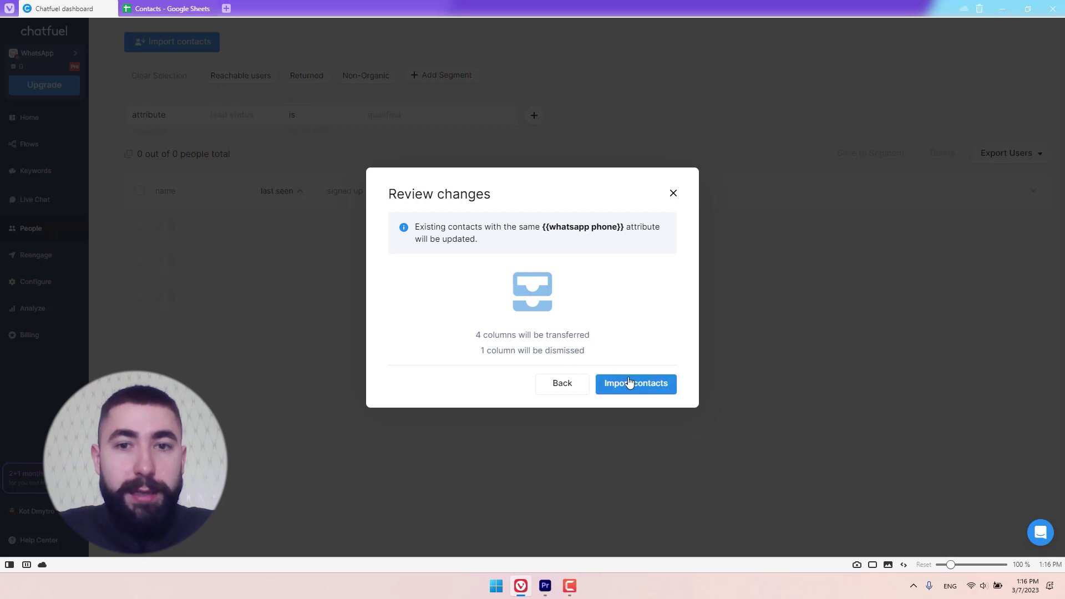
Run the import so 4 contacts are imported, 0 updated and 0 declined
{"action": "left_click", "coordinate": [646, 386]}
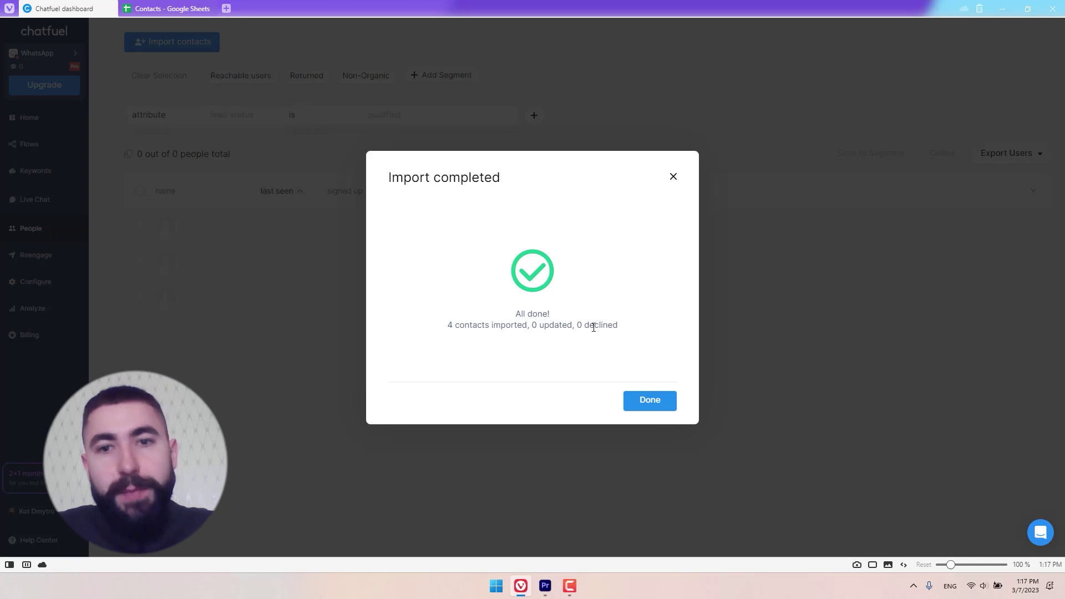
Dismiss the Import completed summary to see the four reachable contacts
{"action": "left_click", "coordinate": [649, 400]}
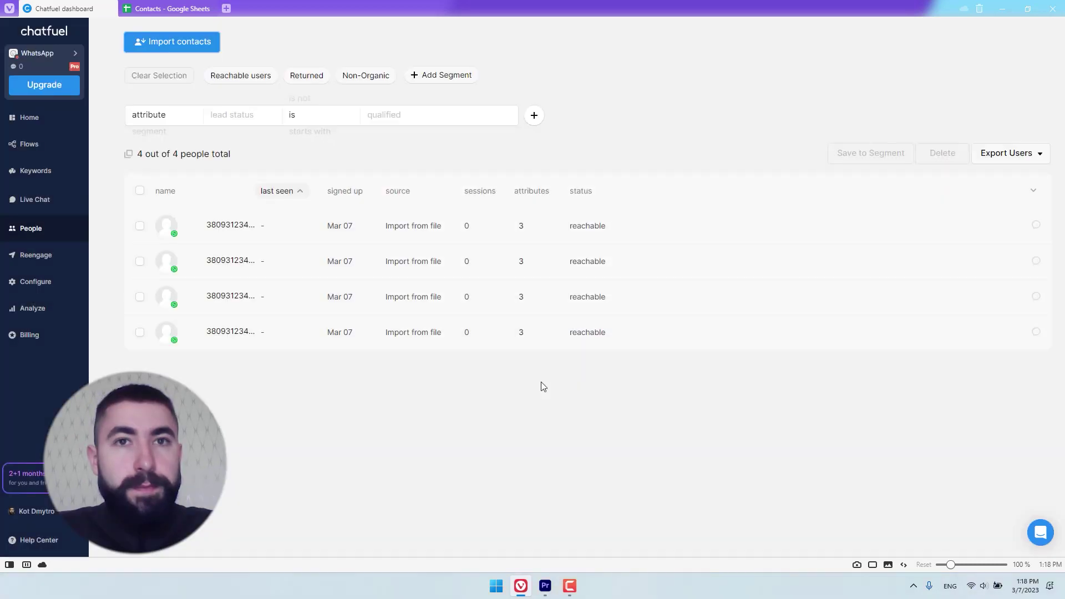